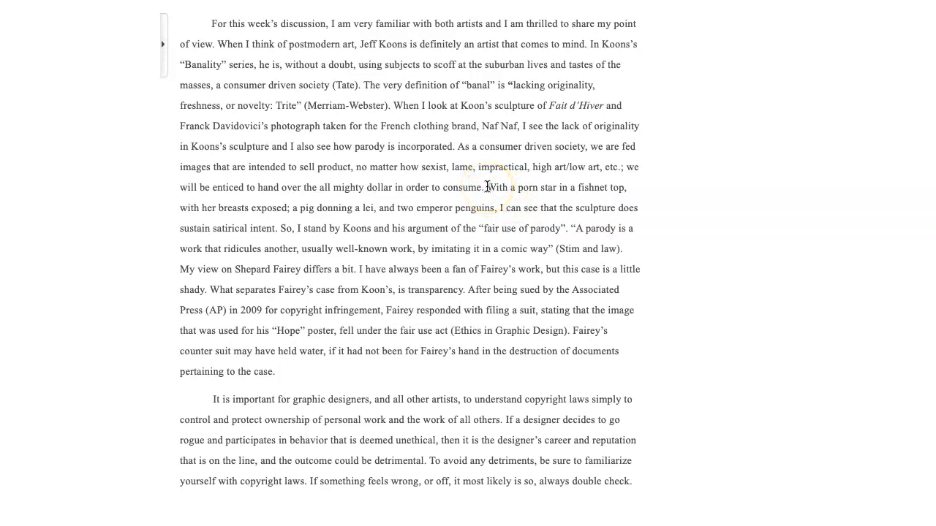
Switch from Word to Photoshop and bring the student's Buddha .psd document to the front.
click(487, 187)
click(865, 464)
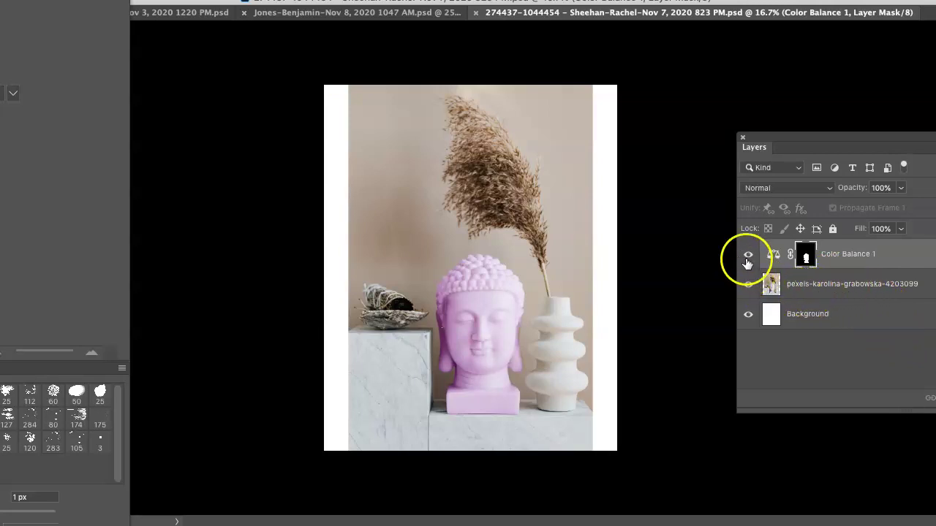
click(747, 255)
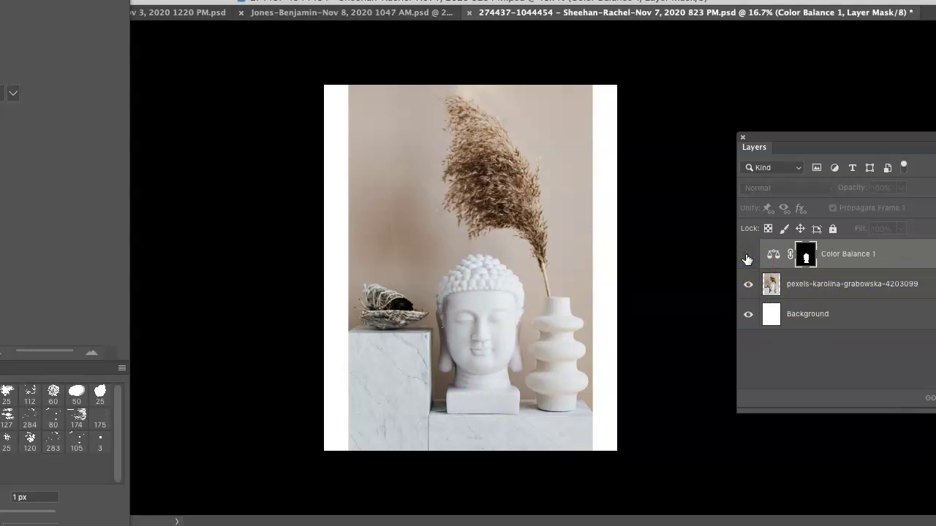
click(747, 256)
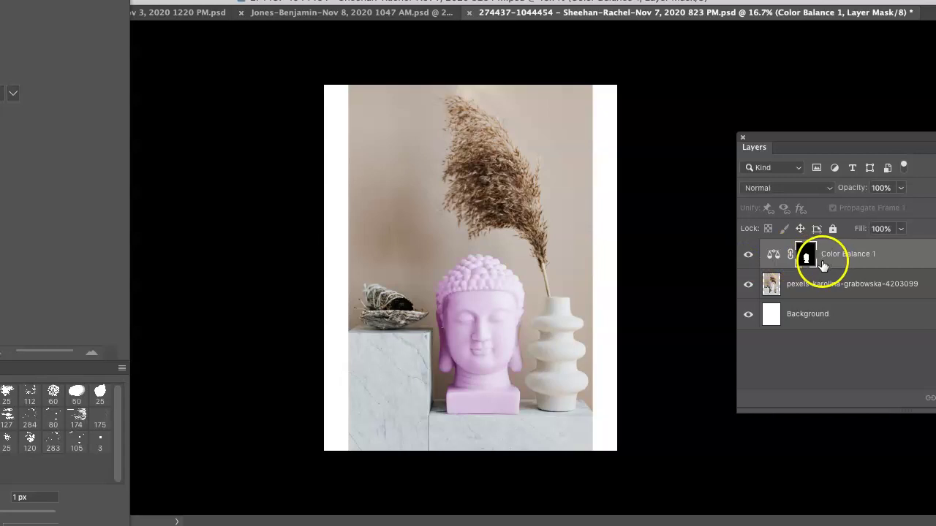
click(747, 258)
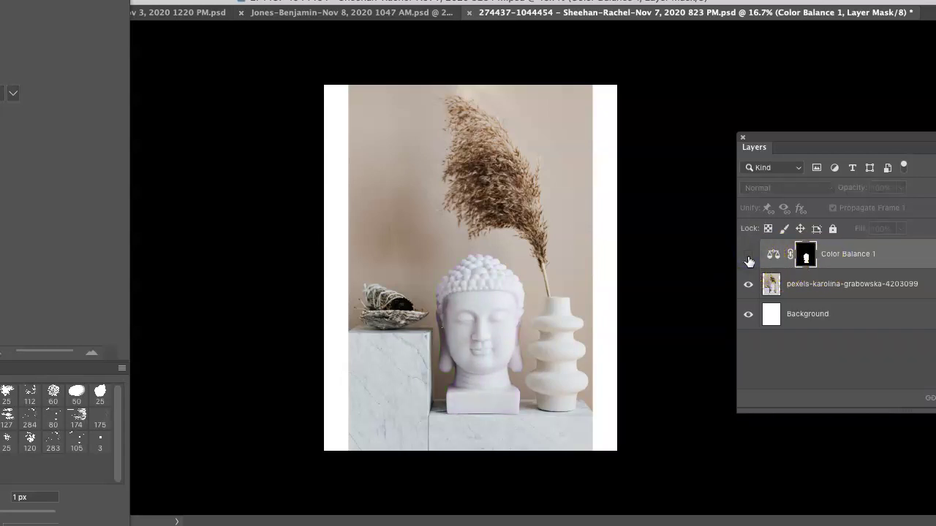
click(748, 258)
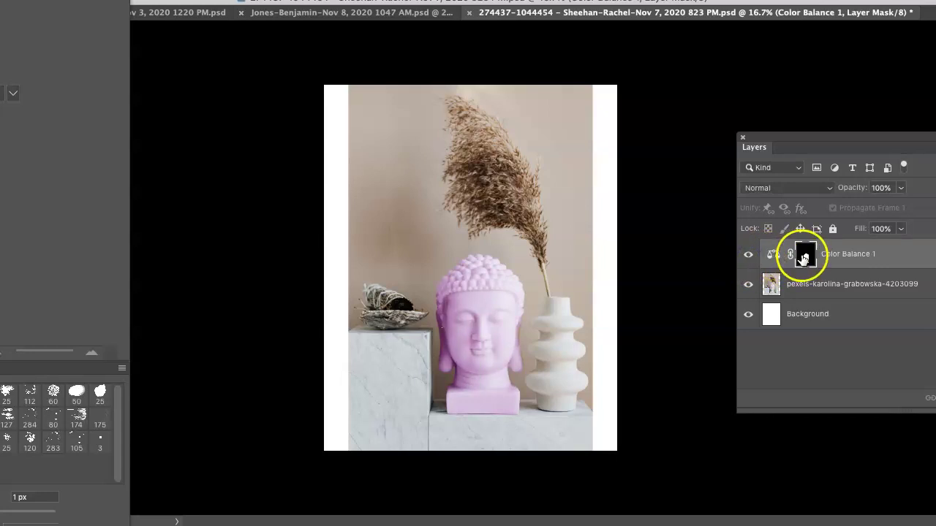
click(846, 260)
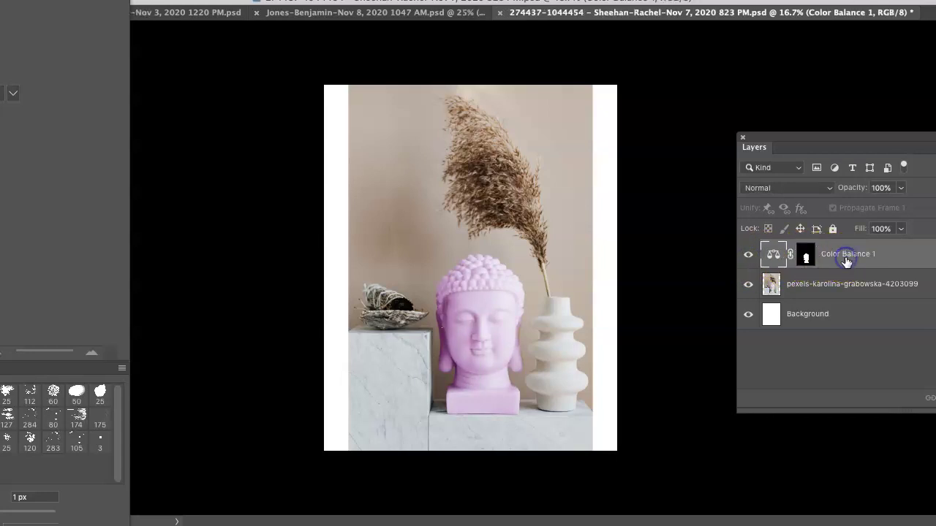
click(748, 258)
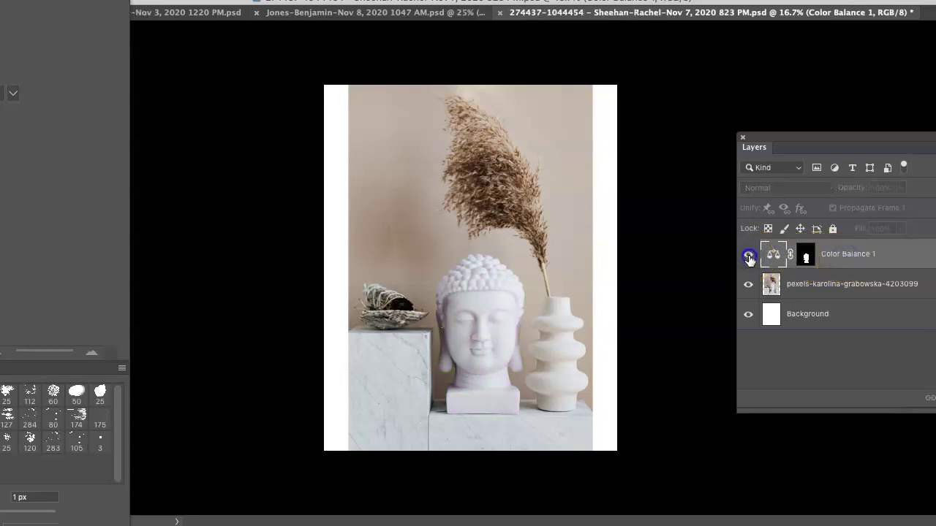
click(749, 258)
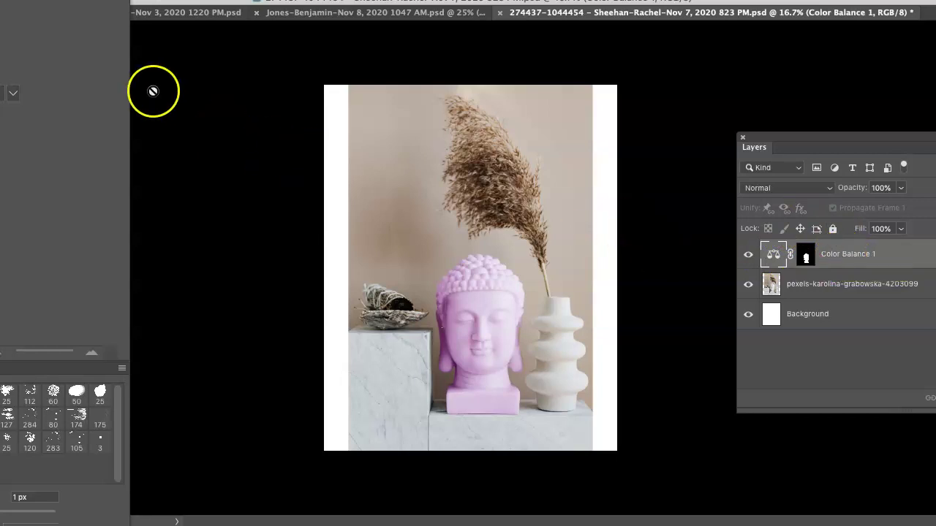
click(59, 0)
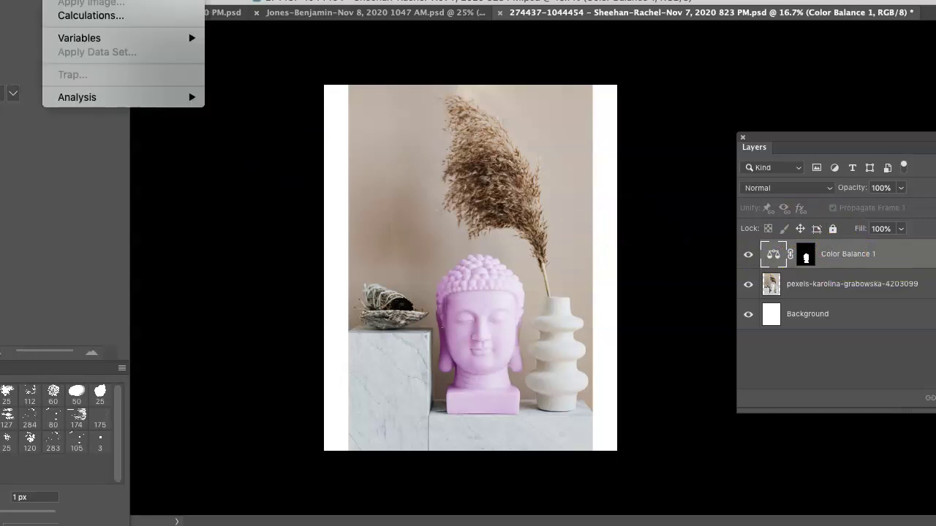
click(80, 0)
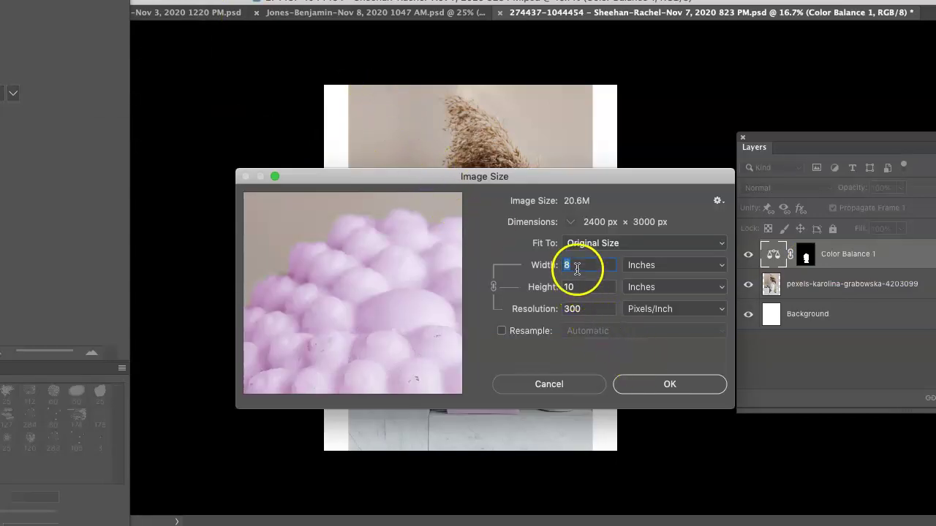
click(668, 386)
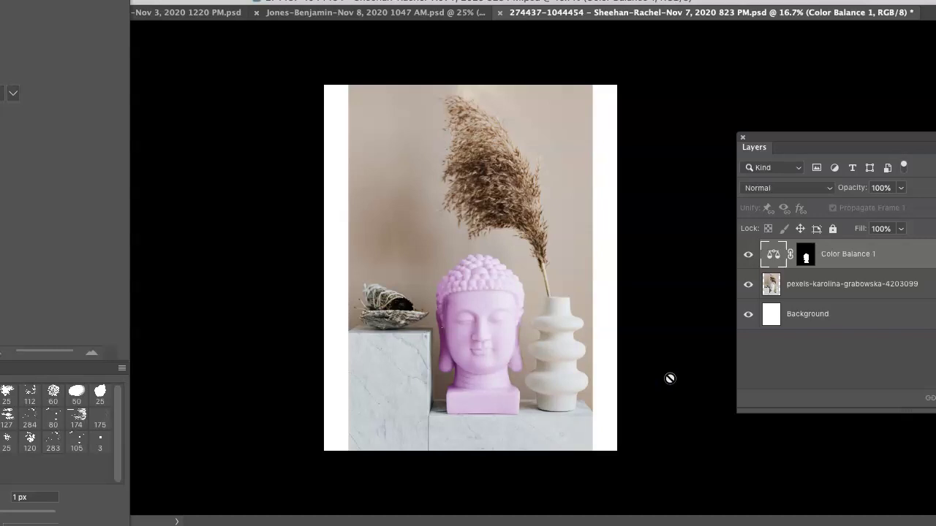
drag(683, 380, 716, 432)
Bring up the zip of student submissions in Archiver.
click(234, 411)
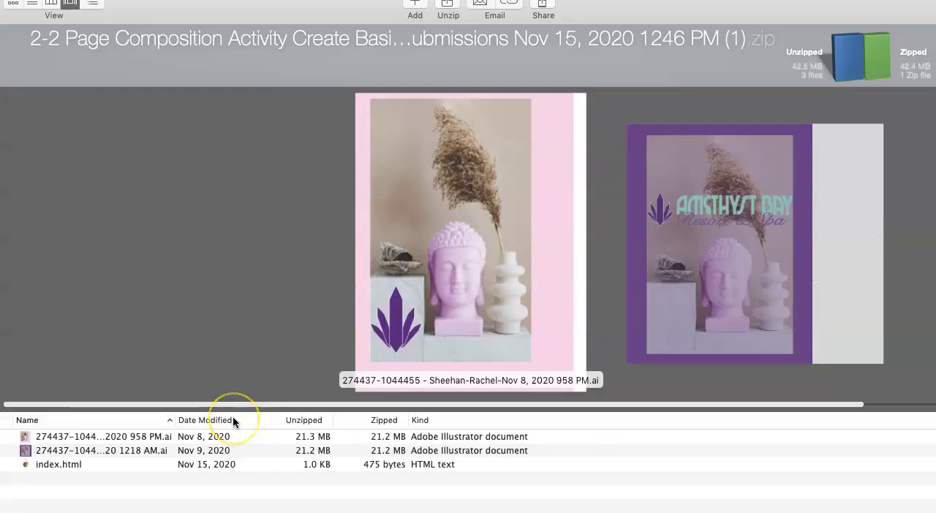
click(418, 522)
drag(418, 524, 563, 485)
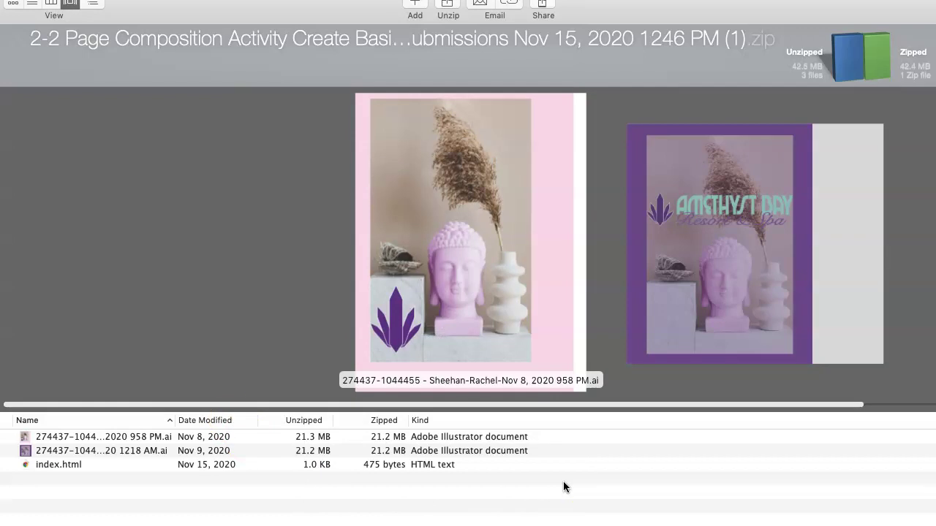
click(538, 495)
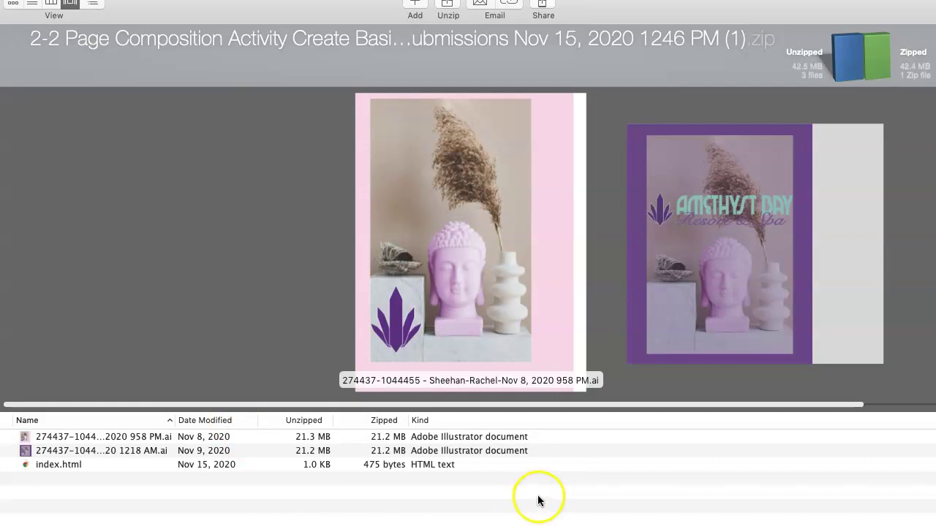
Select both .ai ad files in the zip and open them in Illustrator.
click(25, 438)
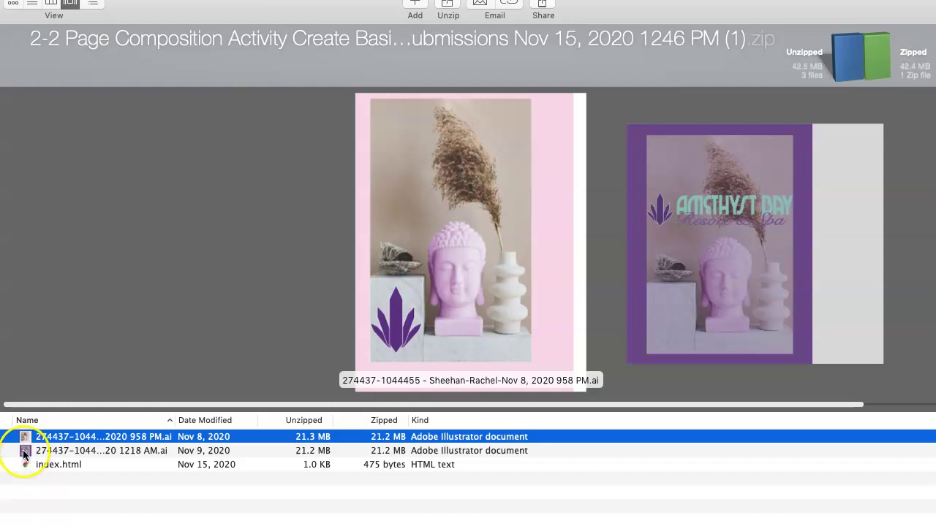
shift+click(26, 452)
double_click(25, 454)
Open the student's Buddha .ai poster and Ignore the missing CC Library assets warning.
click(788, 257)
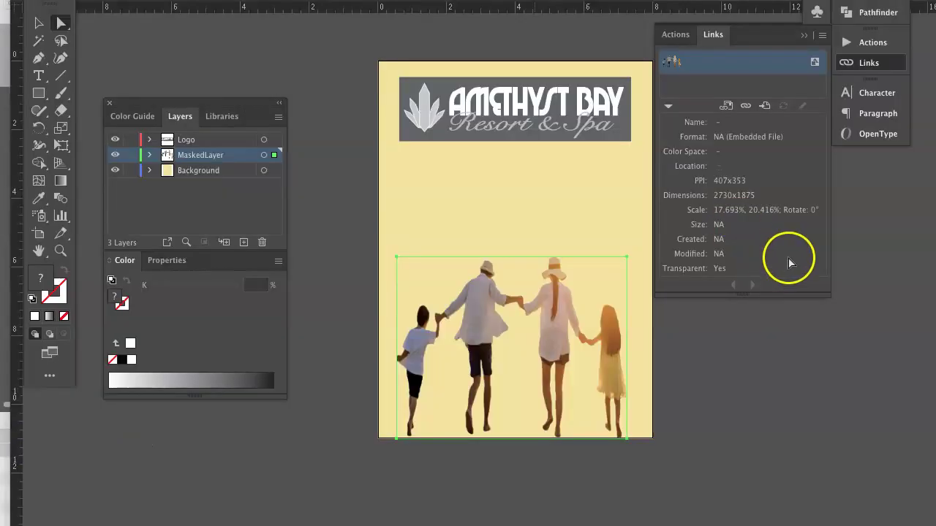
mouse_move(760, 264)
mouse_down()
mouse_move(679, 269)
mouse_move(689, 268)
mouse_up()
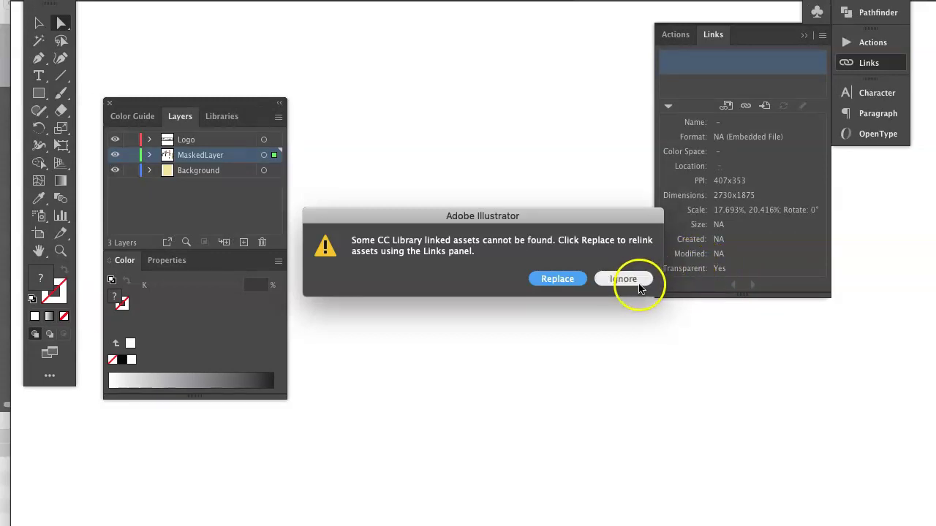
drag(568, 280, 442, 248)
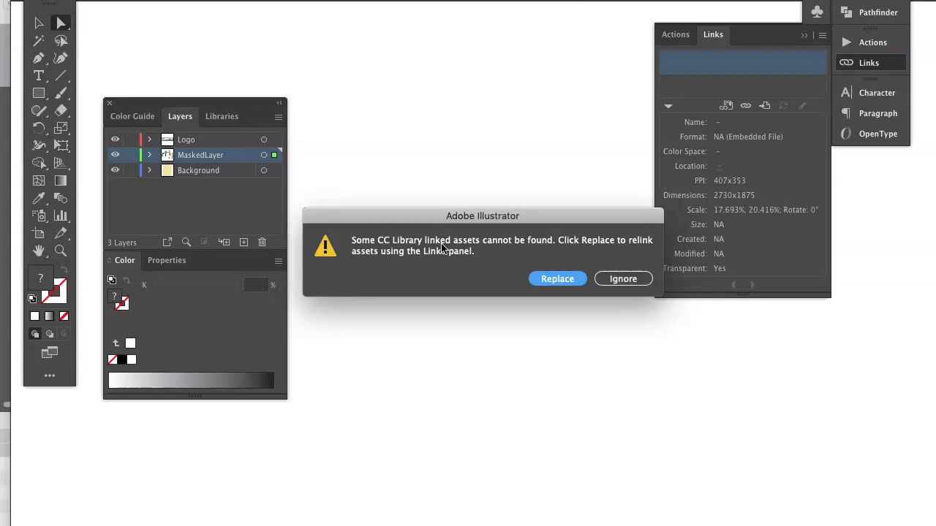
drag(453, 293, 470, 296)
click(609, 279)
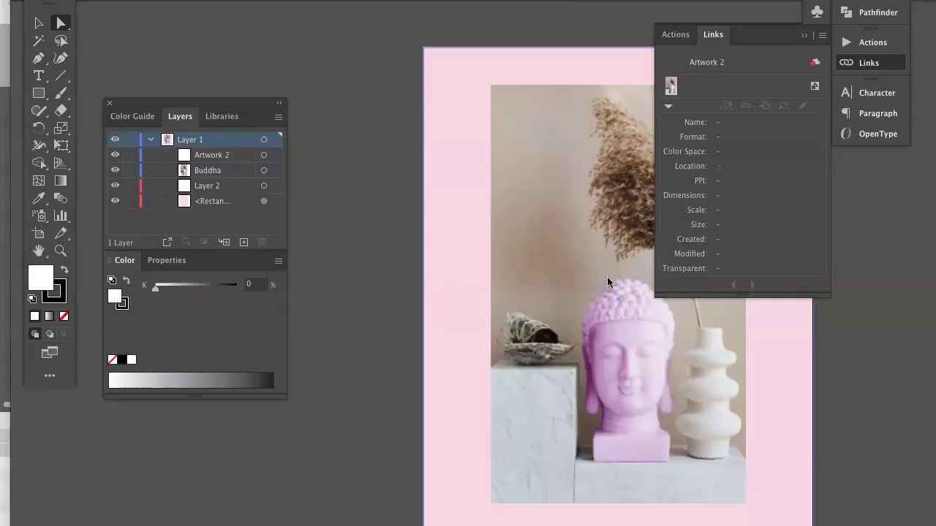
Dismiss the assets warning, select the pink background rectangle, and check the Artwork 2 layer.
click(586, 294)
click(559, 287)
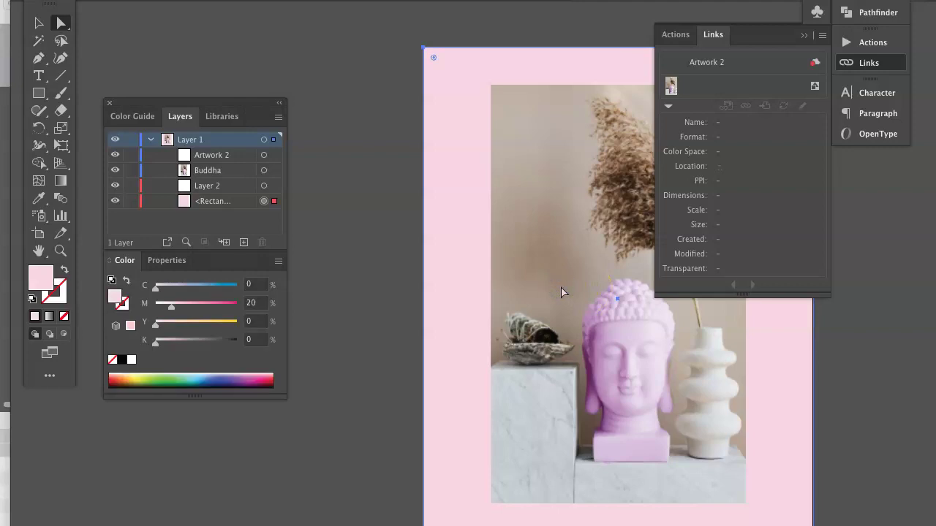
click(194, 233)
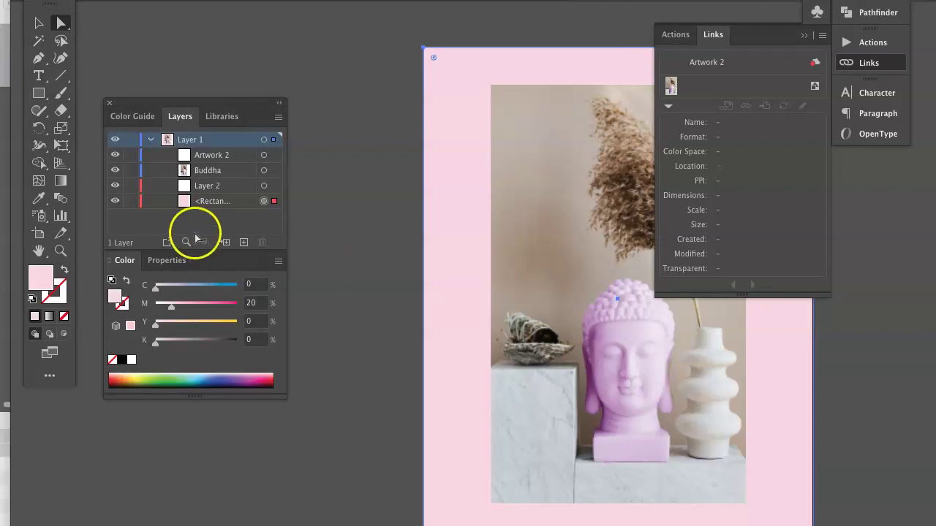
Toggle the Artwork 2 and Buddha layers' visibility, then collapse the Links panel.
click(113, 156)
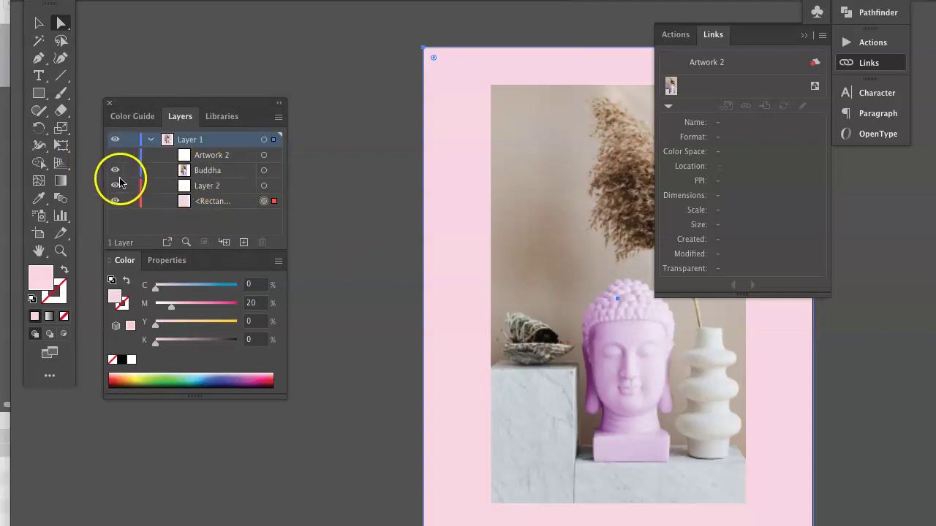
click(115, 170)
click(115, 170)
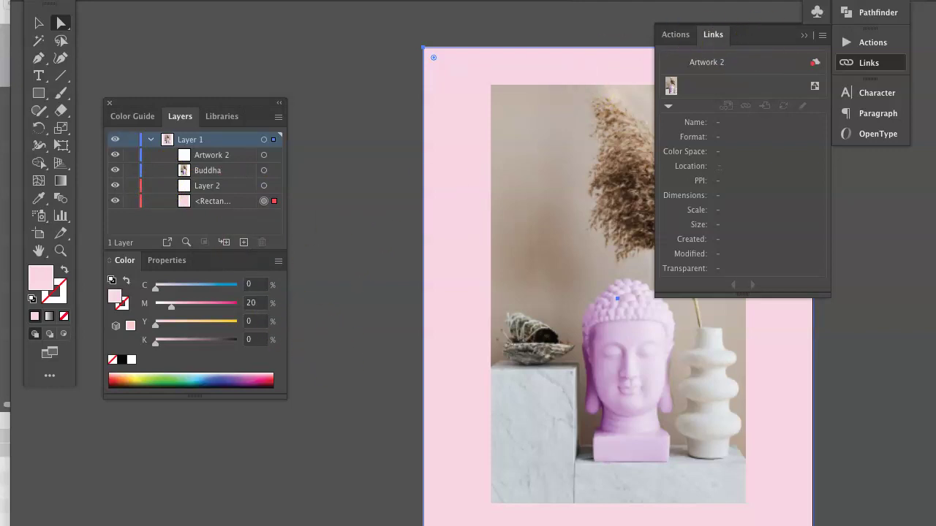
click(868, 62)
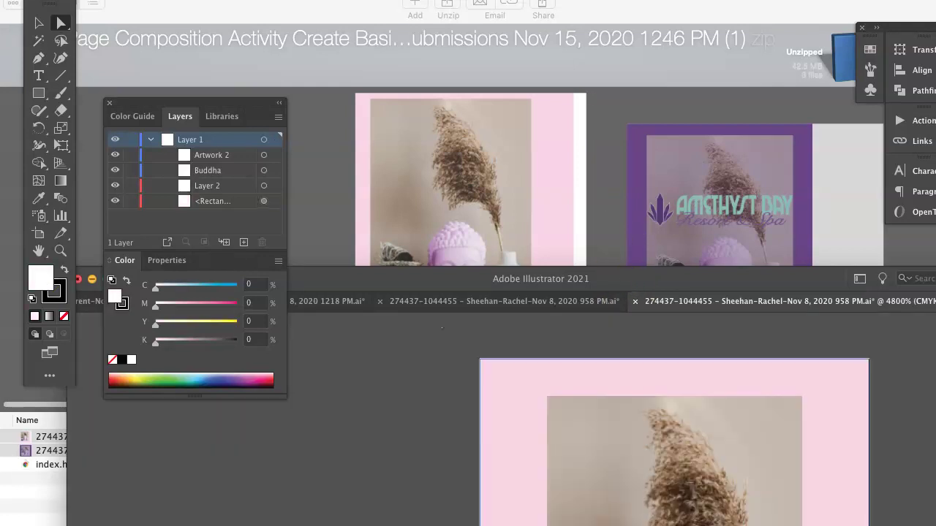
Maximise the Illustrator document window and move it up to reveal the Amethyst Bay ad.
double_click(630, 271)
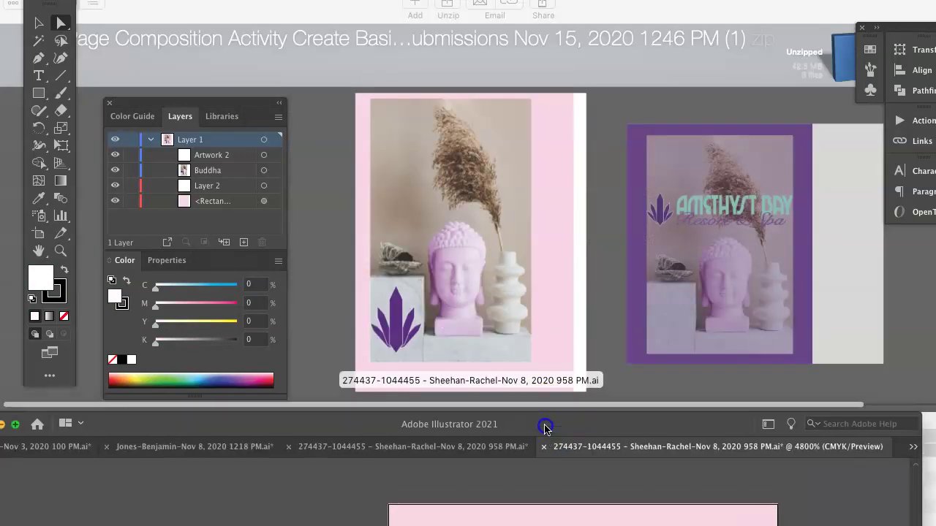
drag(543, 424, 564, 355)
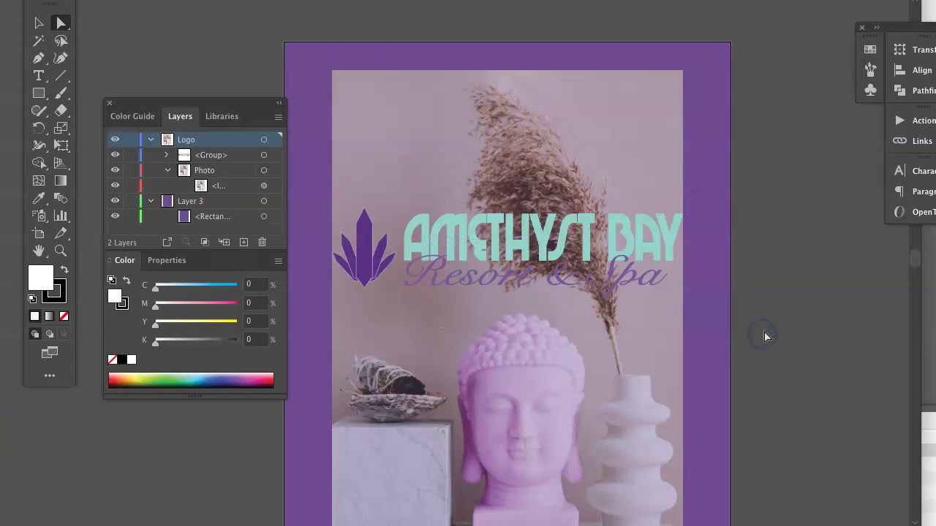
Zoom out twice to fit the purple-framed Amethyst Bay ad, then select its photo.
key(super+minus)
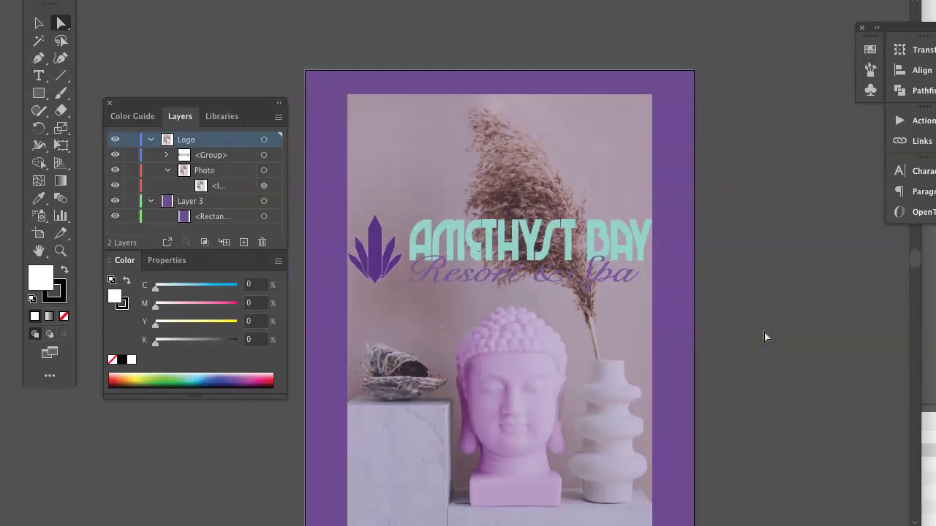
key(super+minus)
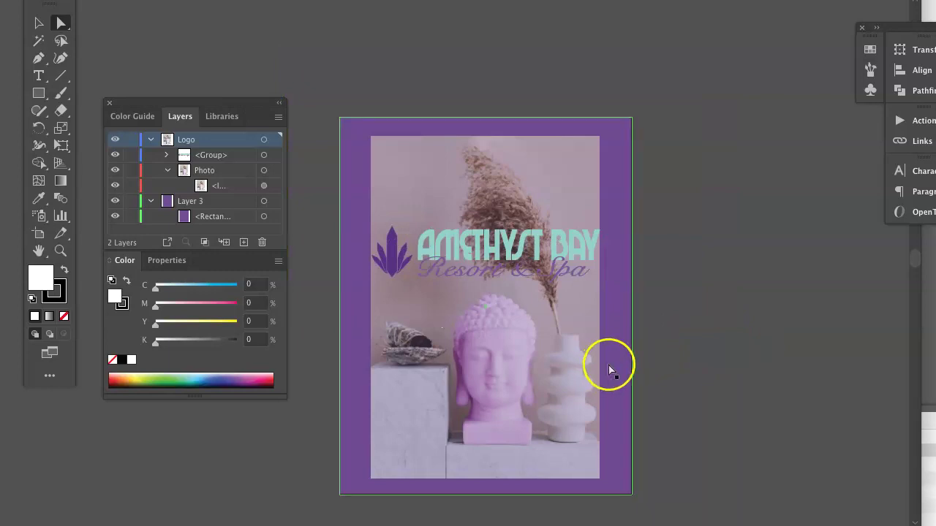
click(594, 328)
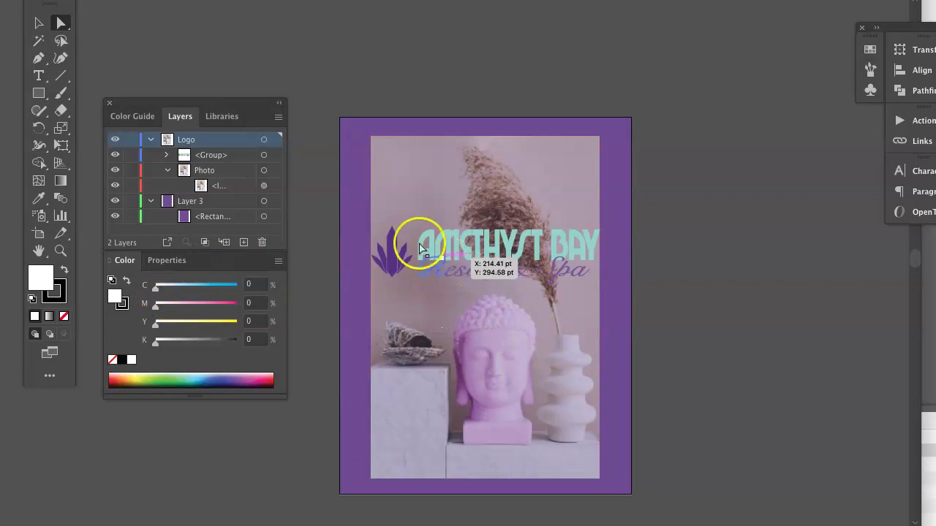
click(115, 140)
click(114, 141)
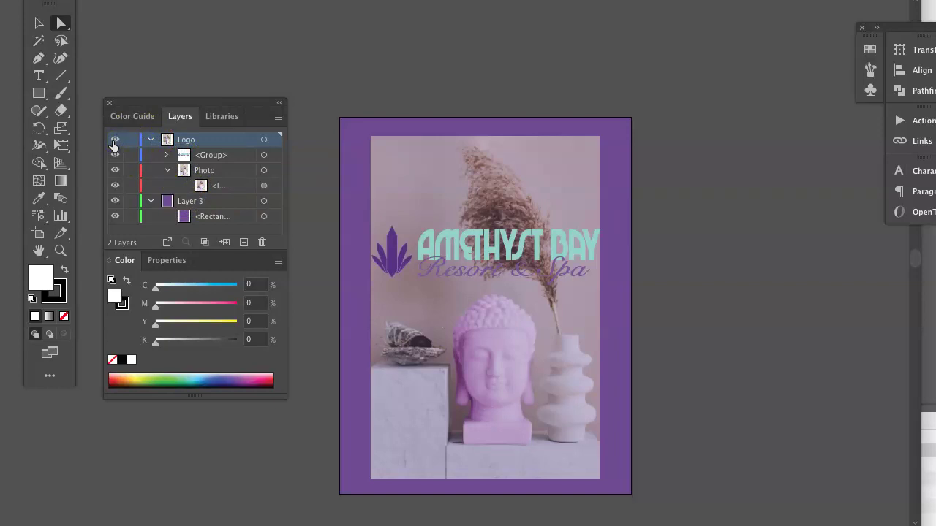
click(114, 155)
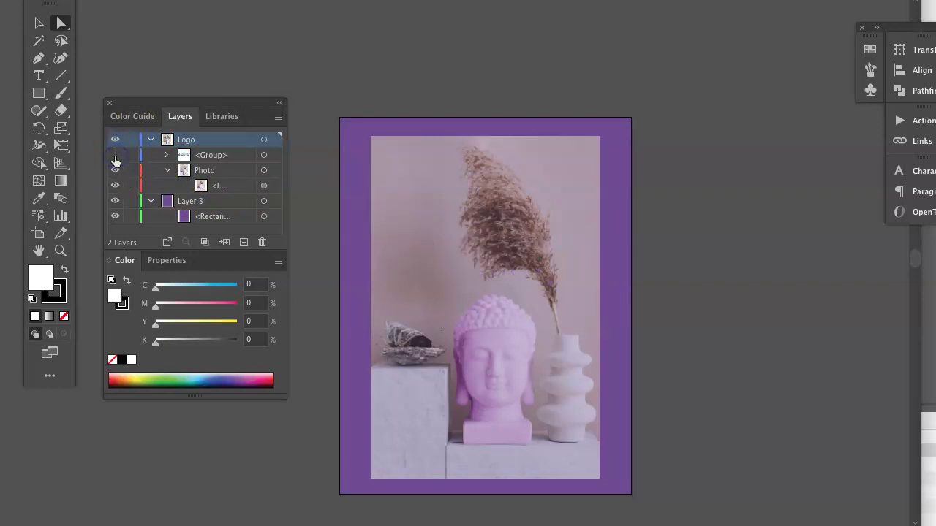
click(114, 156)
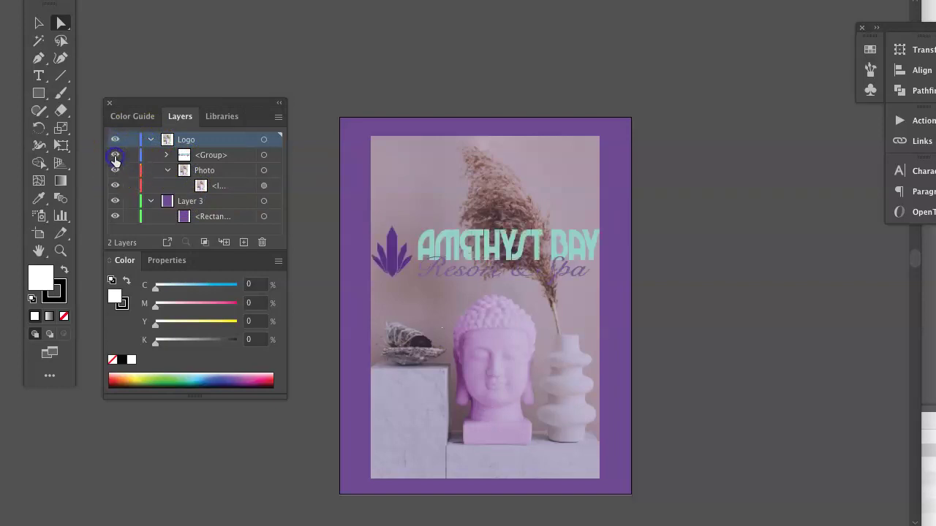
click(115, 201)
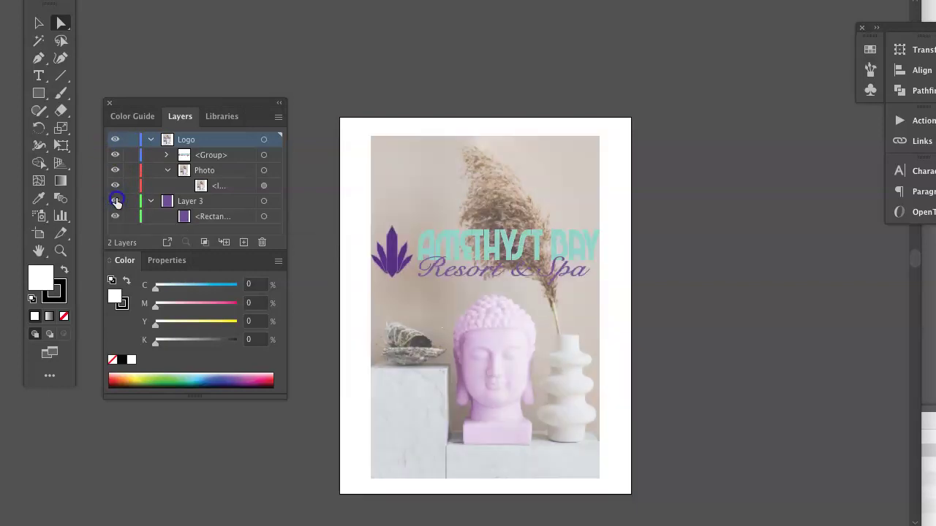
click(115, 201)
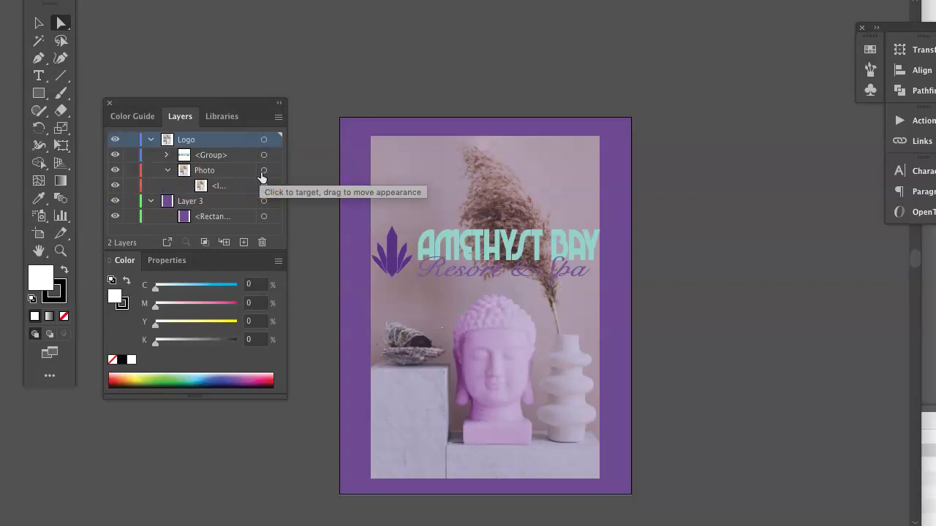
click(261, 176)
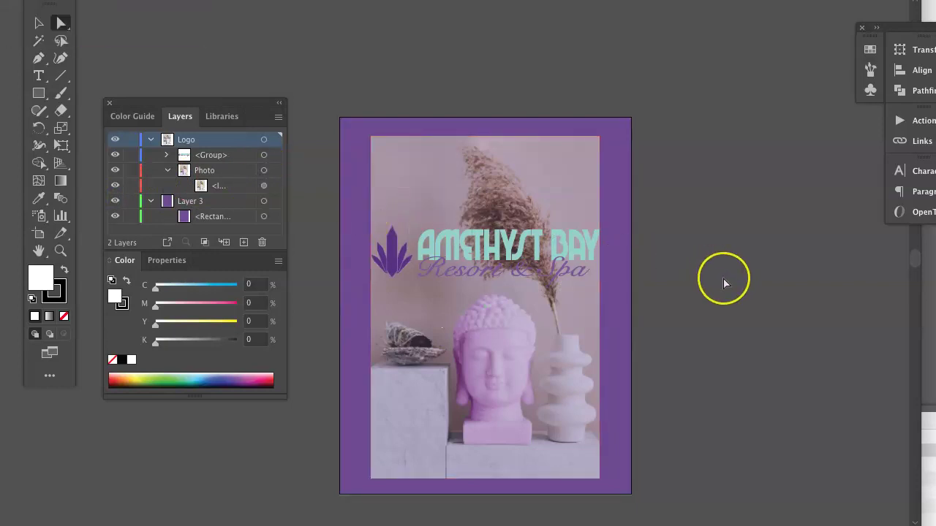